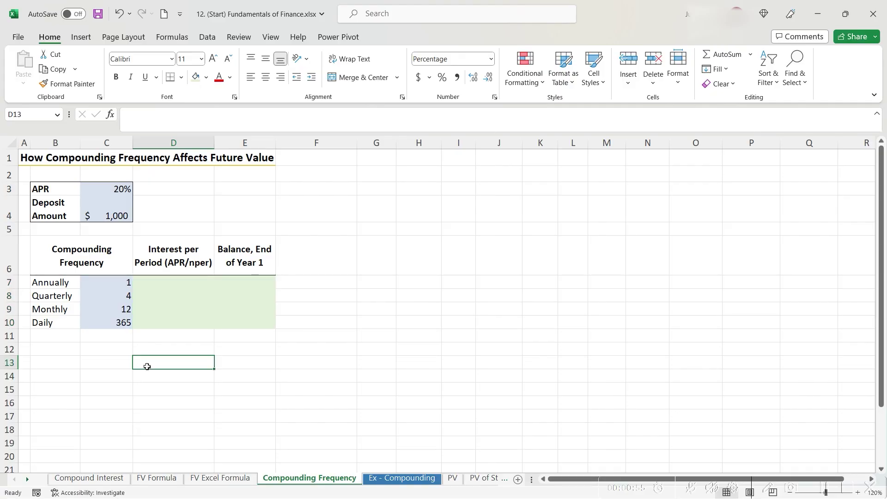
- Enter =$C$3/C7 in D7 so the annual interest per period shows 20.00%
{"action": "left_click", "coordinate": [163, 257]}
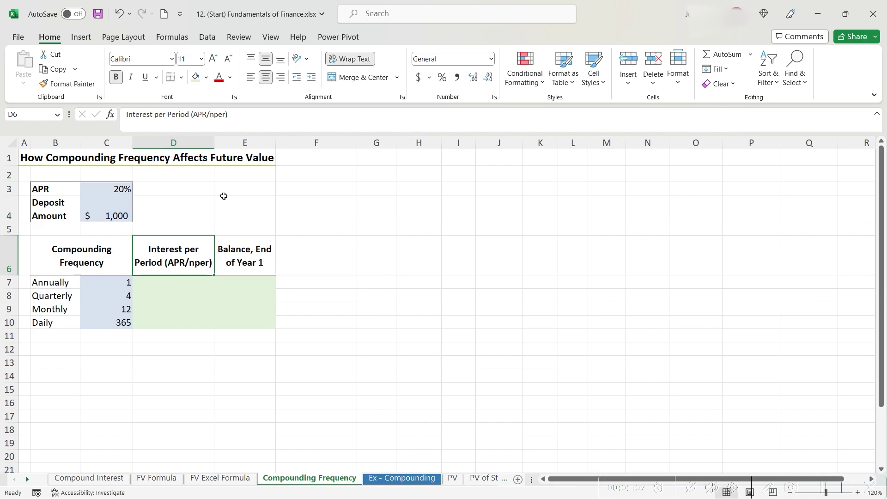
{"action": "key", "text": "Return"}
{"action": "type", "text": "="}
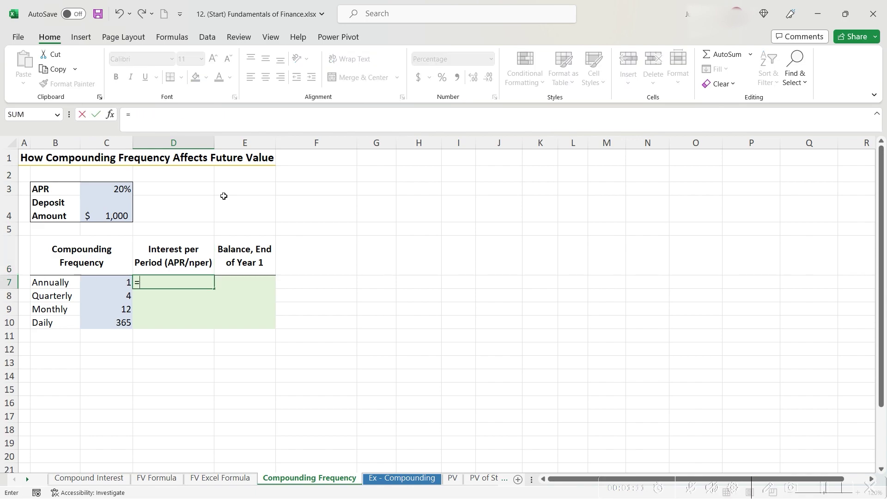
{"action": "left_click", "coordinate": [128, 191]}
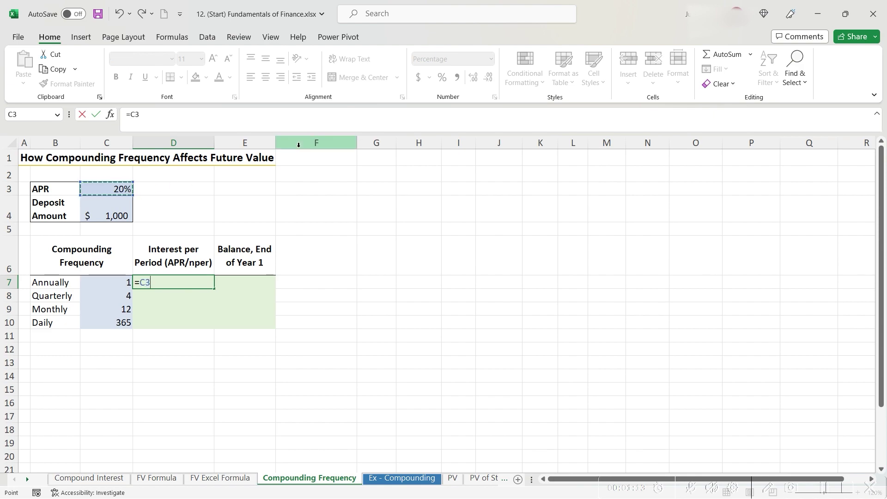
{"action": "key", "text": "F4"}
{"action": "type", "text": "/"}
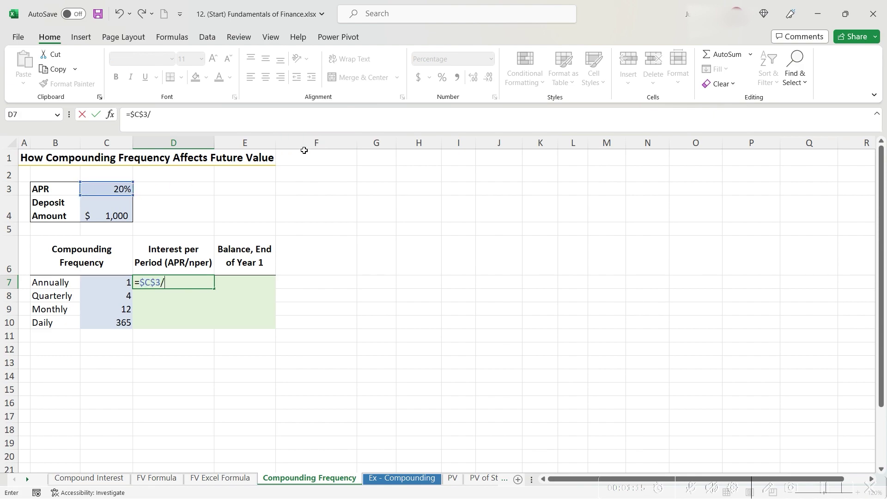
{"action": "left_click", "coordinate": [110, 280]}
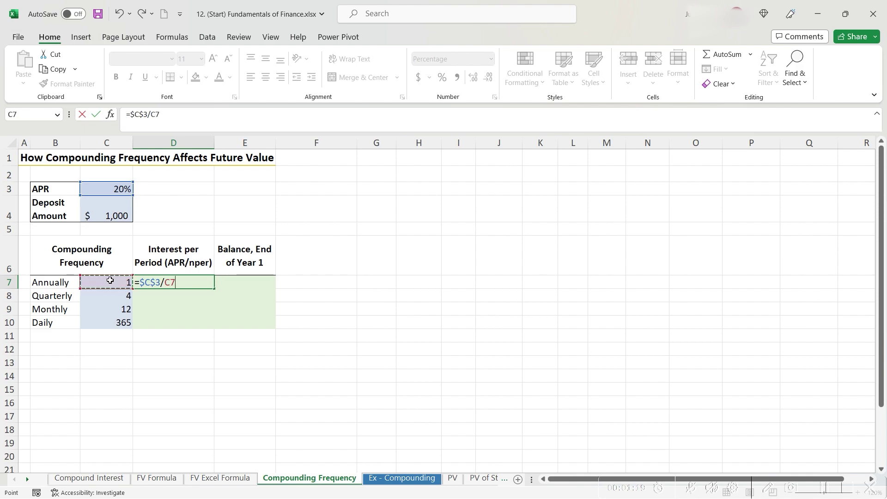
{"action": "key", "text": "Return"}
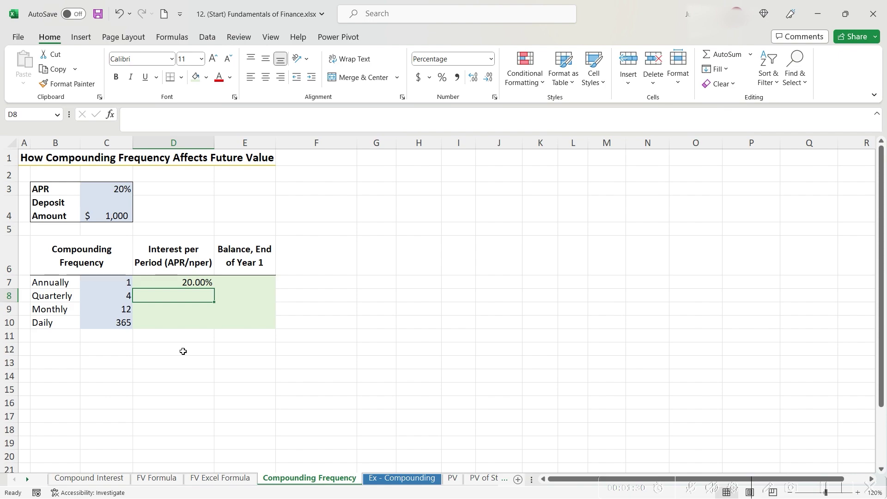
- Enter =$C$3/C8 in D8 for a 5.00% quarterly interest per period
{"action": "type", "text": "="}
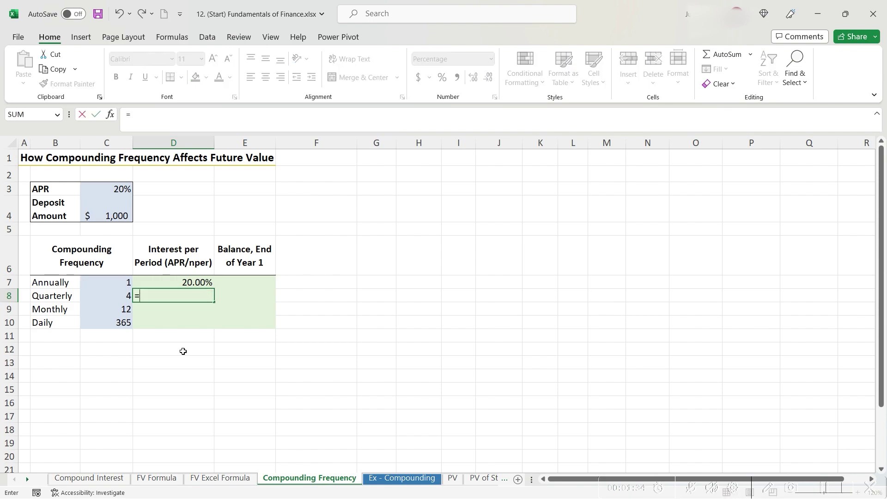
{"action": "left_click", "coordinate": [116, 189]}
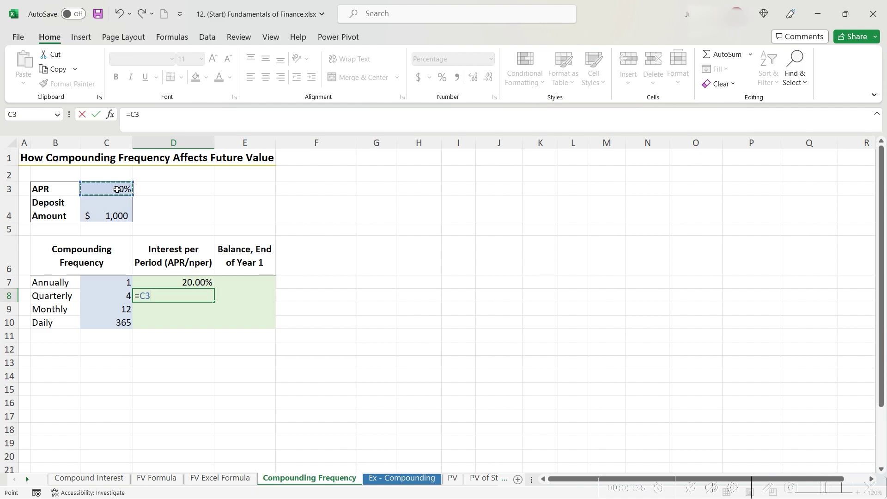
{"action": "key", "text": "F4"}
{"action": "left_click", "coordinate": [116, 190]}
{"action": "key", "text": "F4"}
{"action": "type", "text": "/"}
{"action": "left_click", "coordinate": [108, 298]}
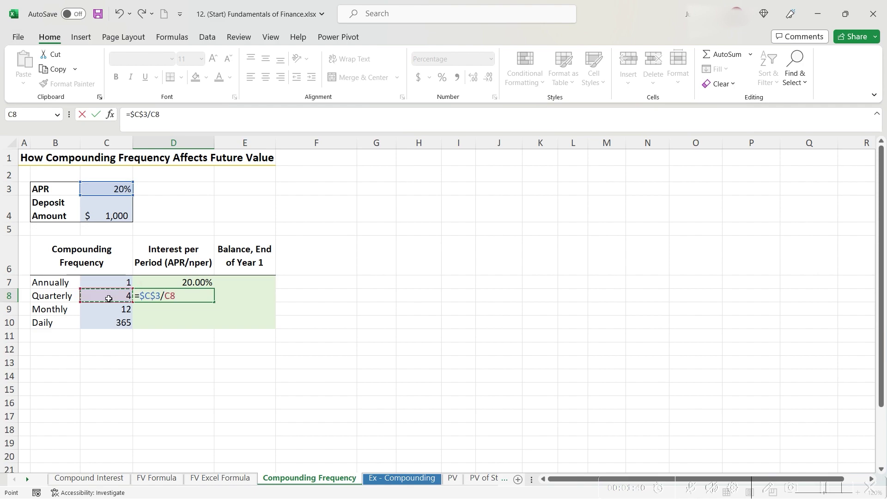
{"action": "key", "text": "Return"}
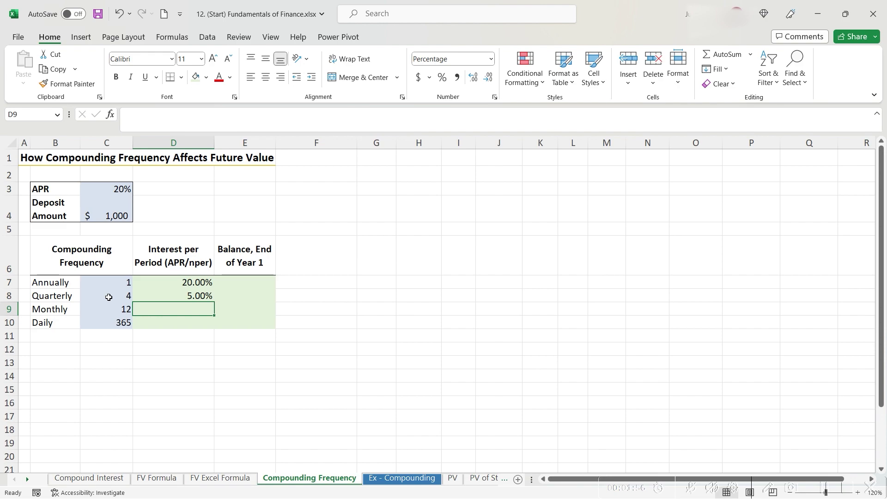
- Fill the D8 formula down to D10, giving 1.67% monthly and 0.05% daily
{"action": "left_click", "coordinate": [192, 299]}
{"action": "left_click_drag", "start_coordinate": [217, 297], "coordinate": [212, 326]}
{"action": "left_click", "coordinate": [171, 308]}
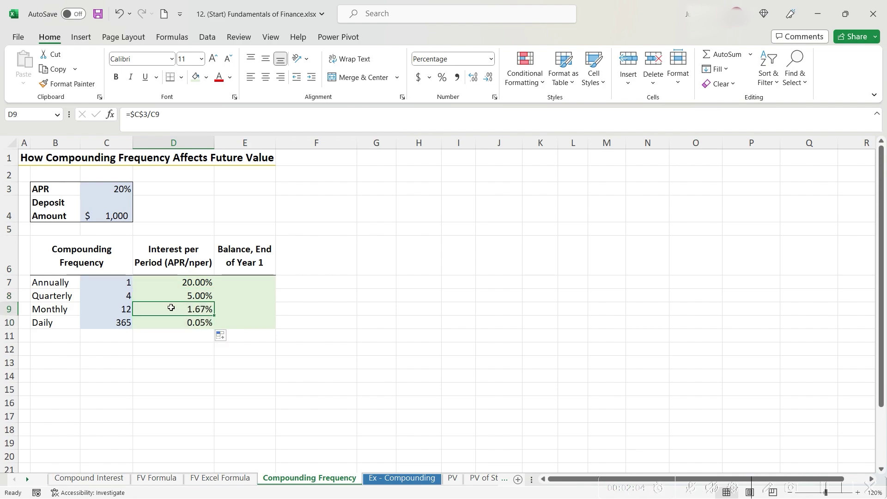
{"action": "left_click", "coordinate": [168, 326]}
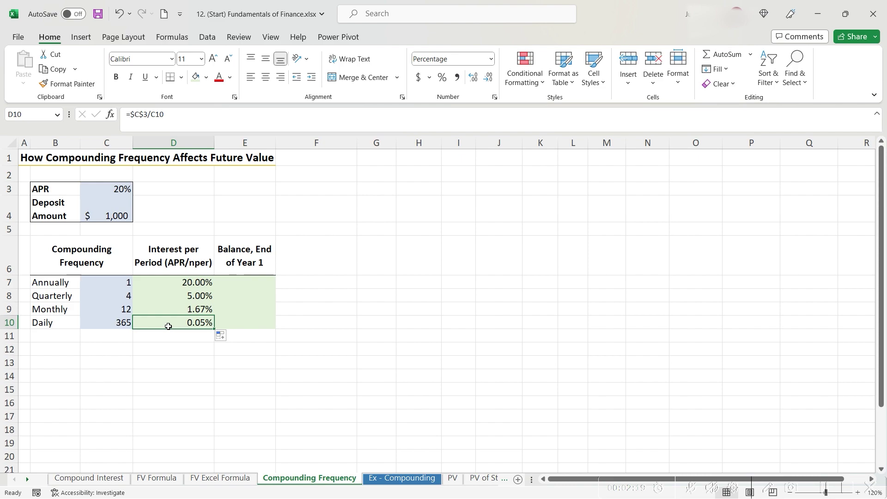
- Enter =fv(D7,C7,,-$C$4) in E7 for a $1,200.00 annual year-1 balance
{"action": "left_click", "coordinate": [261, 283]}
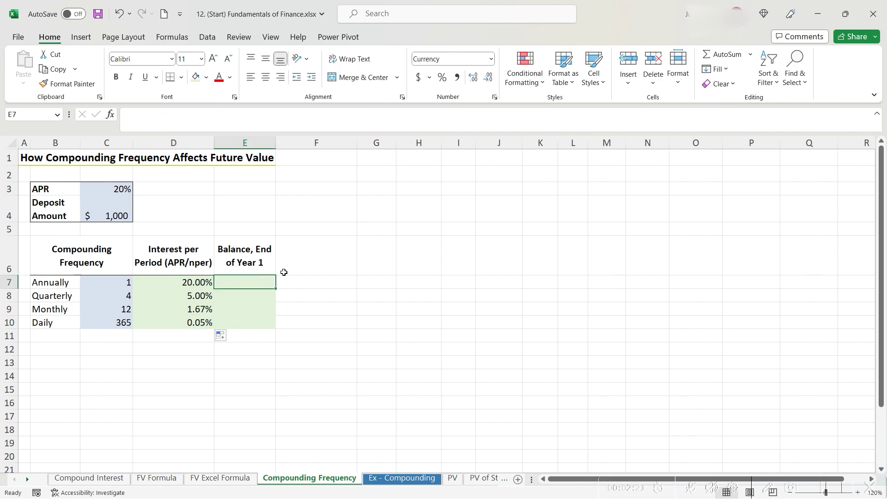
{"action": "type", "text": "="}
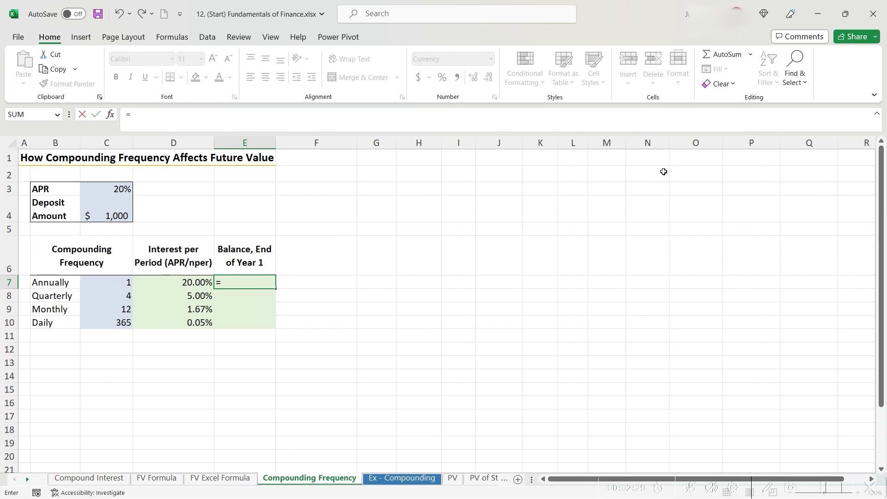
{"action": "type", "text": "fv("}
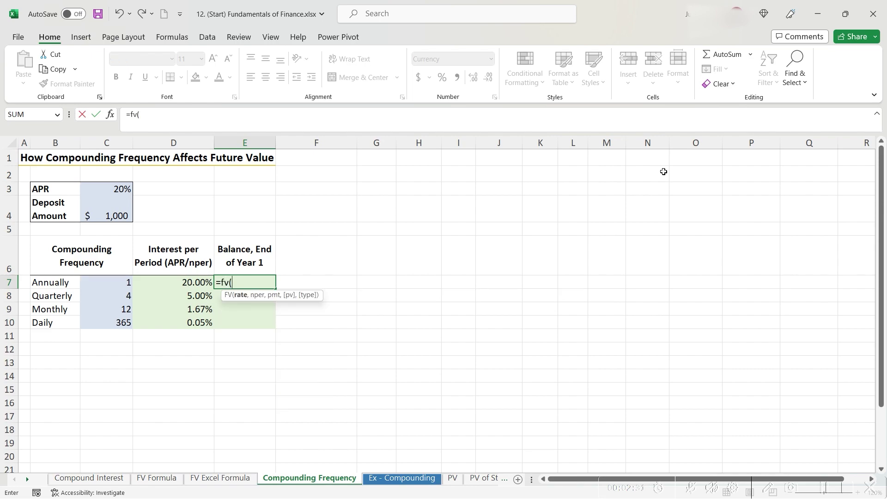
{"action": "left_click", "coordinate": [196, 284]}
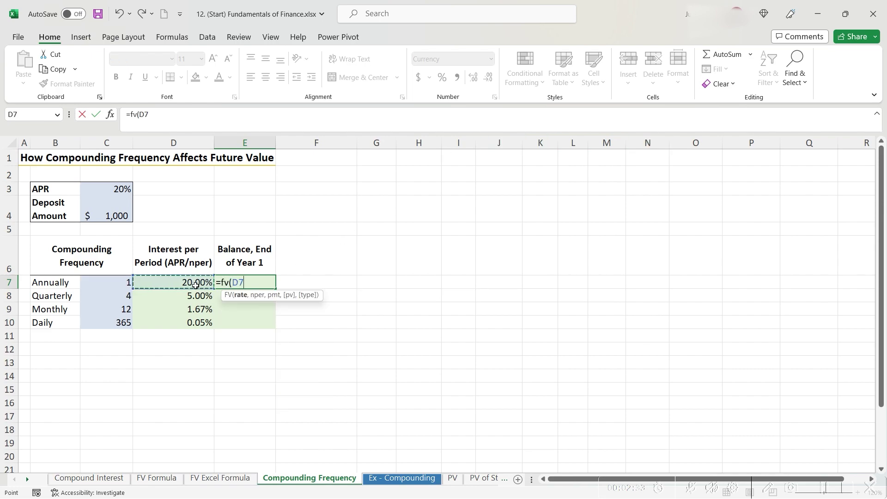
{"action": "type", "text": ","}
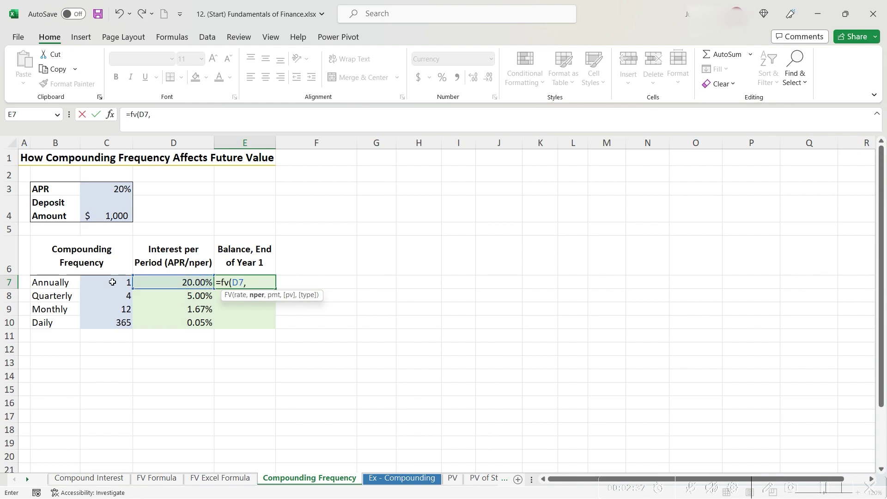
{"action": "left_click", "coordinate": [113, 282]}
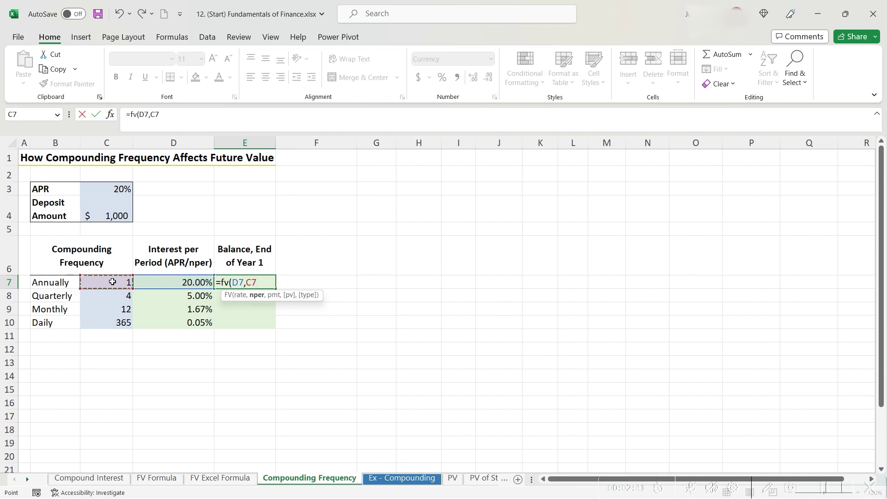
{"action": "type", "text": ",,"}
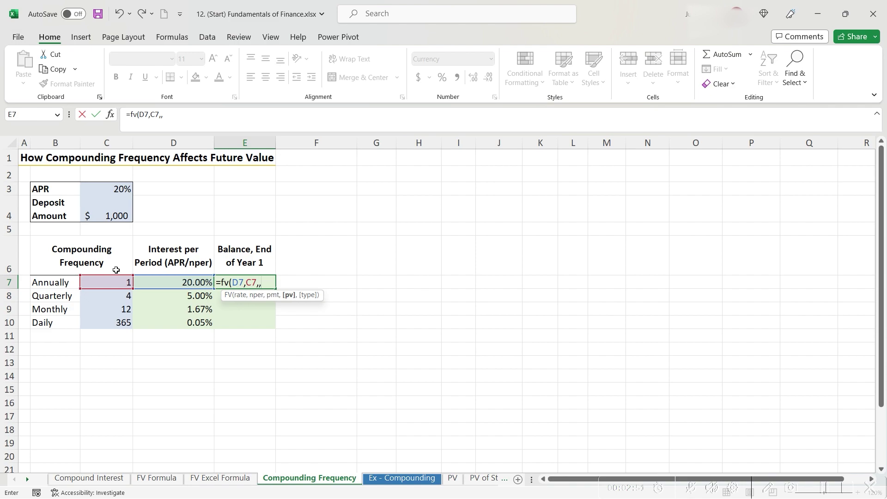
{"action": "left_click", "coordinate": [111, 217]}
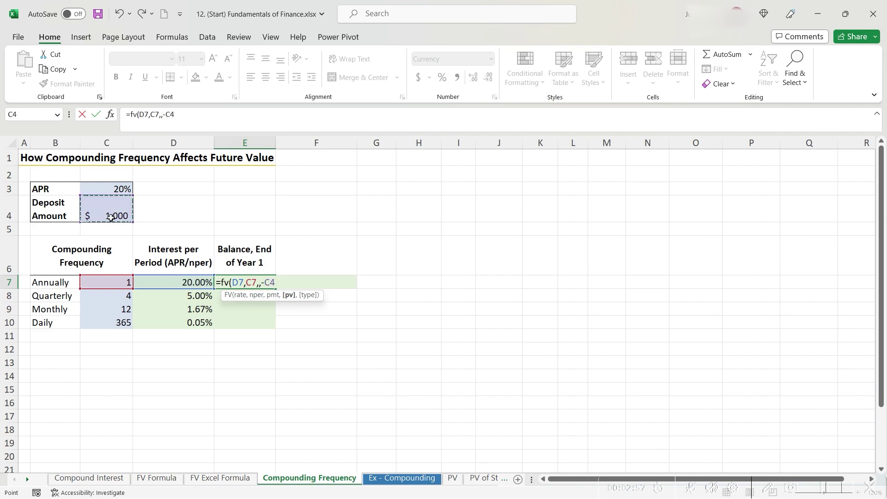
{"action": "key", "text": "F4"}
{"action": "key", "text": "Return"}
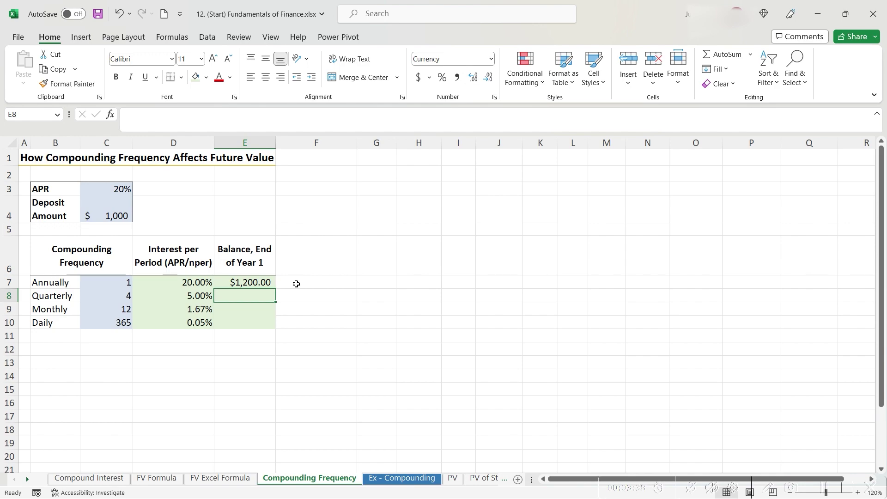
- Fill the E7 FV formula down to E10, giving $1,215.51, $1,219.39 and $1,221.34
{"action": "left_click", "coordinate": [272, 283]}
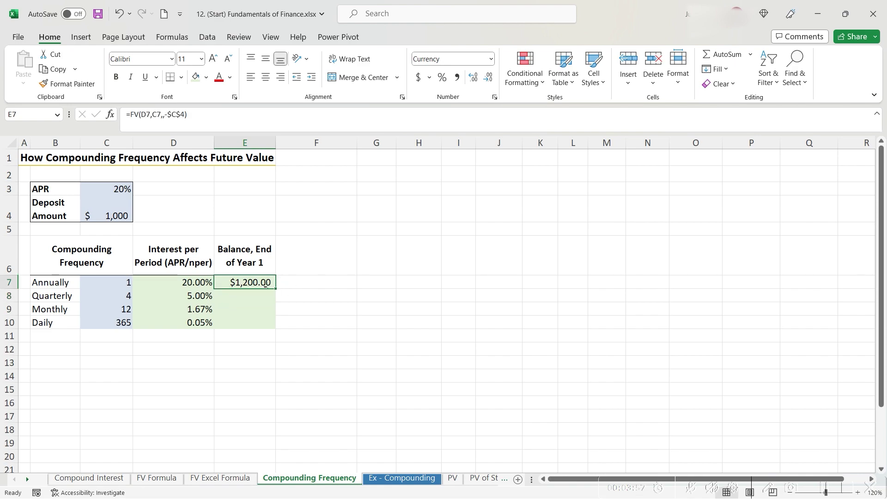
{"action": "left_click_drag", "start_coordinate": [276, 291], "coordinate": [267, 333]}
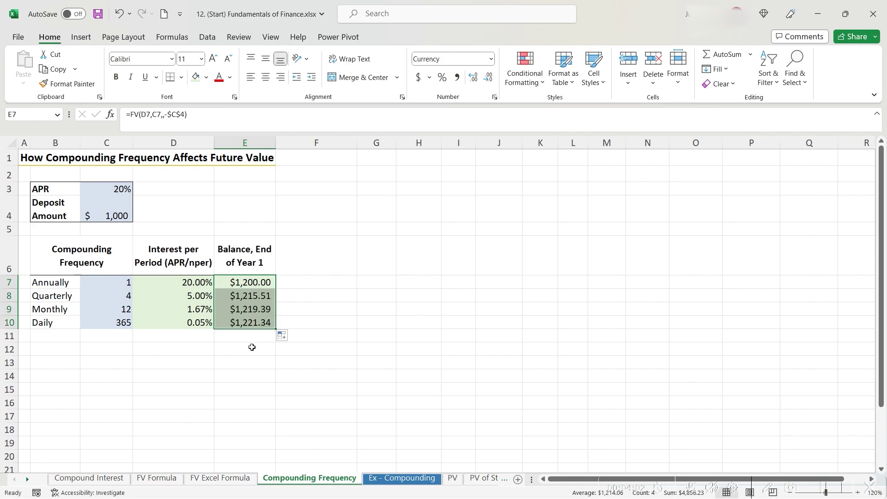
{"action": "left_click", "coordinate": [257, 343]}
{"action": "left_click", "coordinate": [294, 289]}
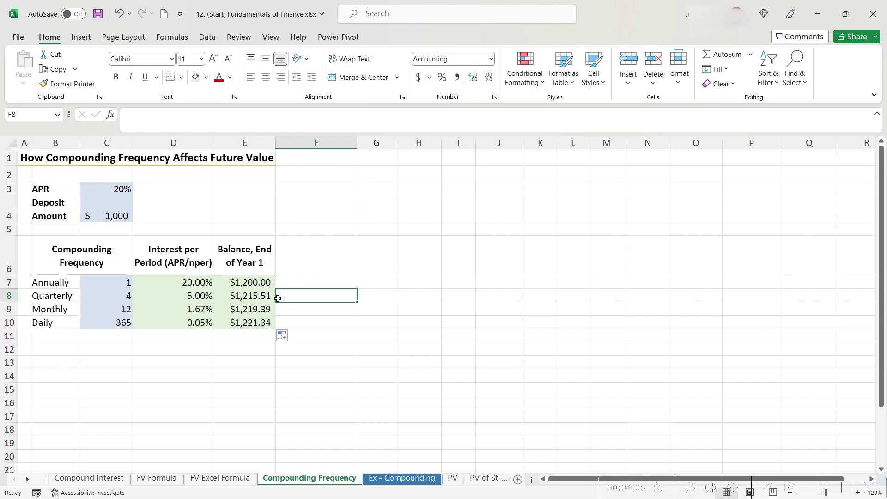
{"action": "left_click", "coordinate": [299, 311]}
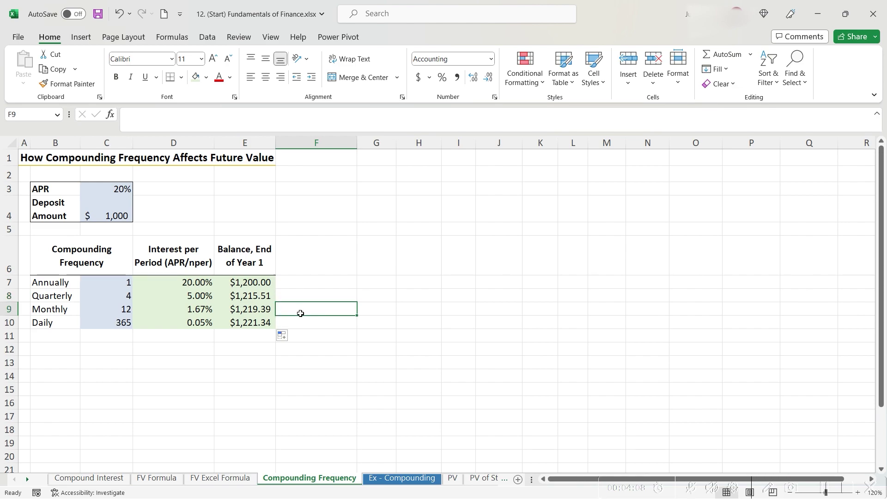
{"action": "left_click", "coordinate": [290, 324]}
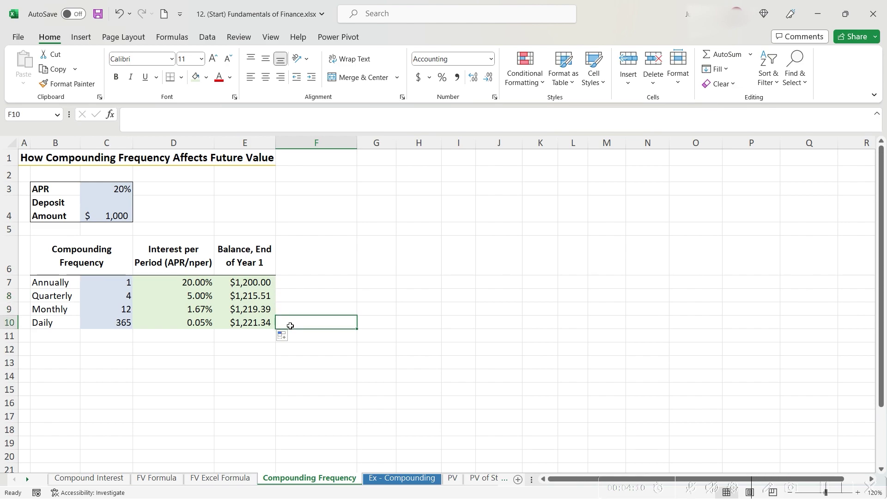